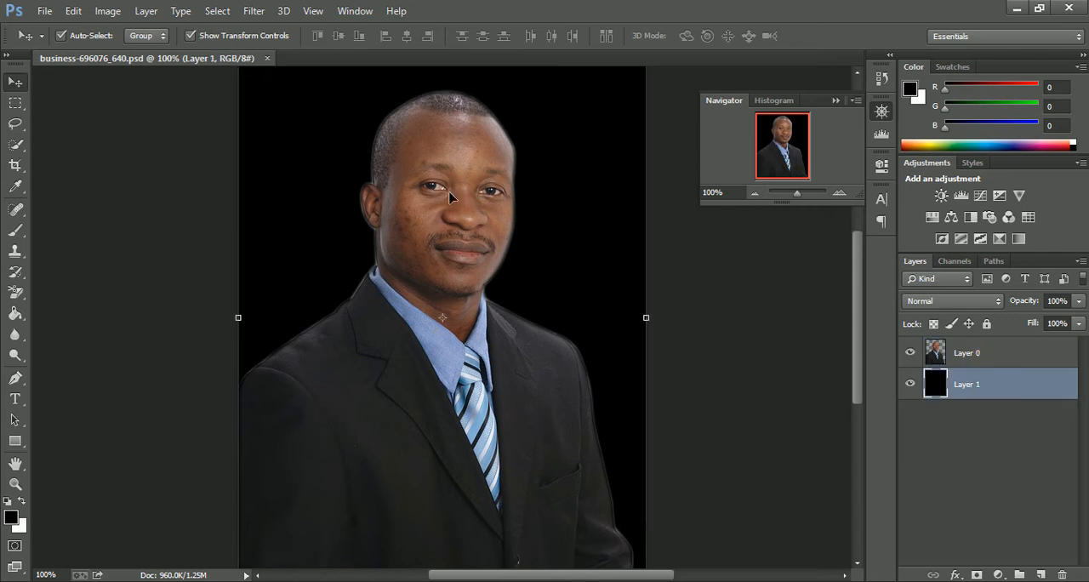
# - Add a layer mask to Layer 0, the portrait layer, and confirm black as the foreground colour
pyautogui.click(467, 225)
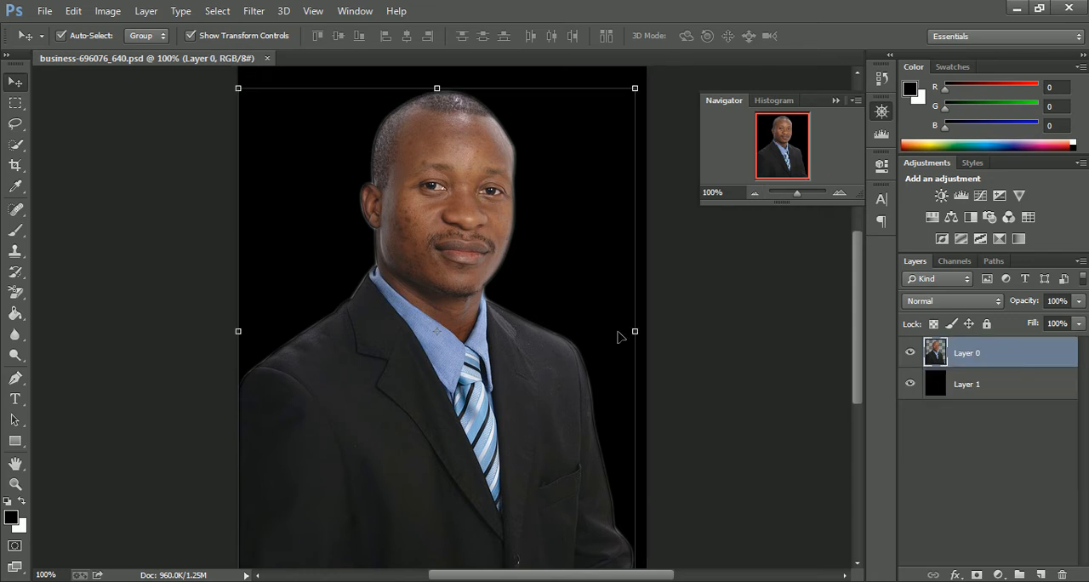
pyautogui.click(975, 575)
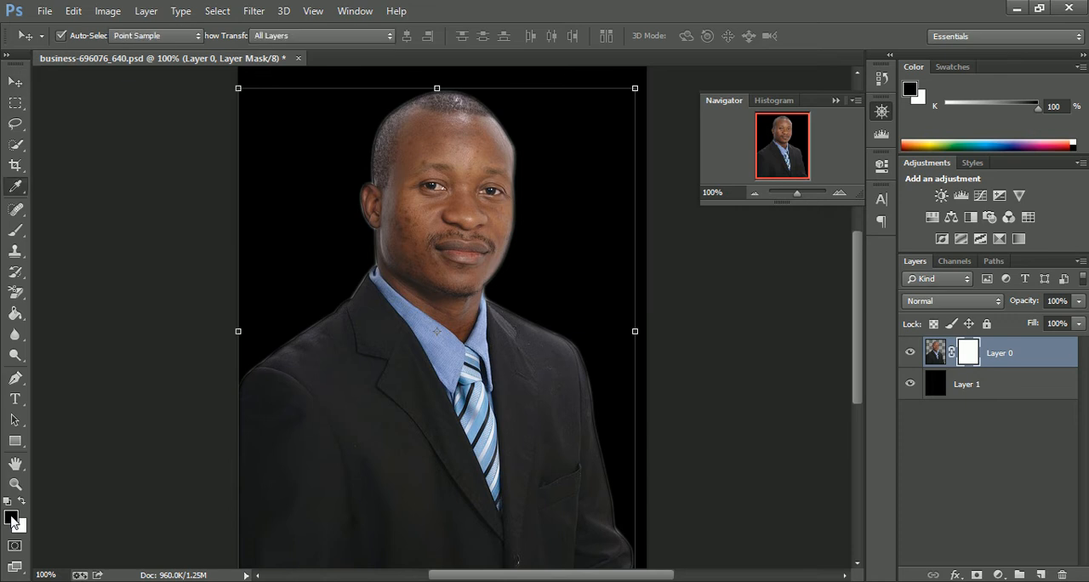
pyautogui.click(11, 517)
pyautogui.moveTo(215, 515); pyautogui.dragTo(192, 533)
pyautogui.click(565, 309)
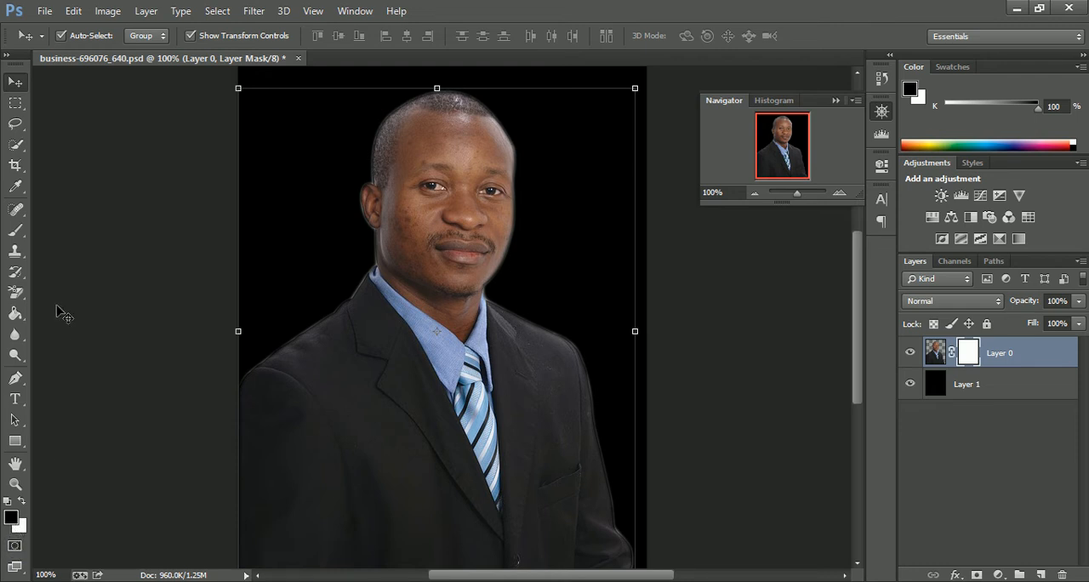
# - Activate the Brush tool, replace the current brush presets with Basic Brushes and enlarge the preset list to show them all
pyautogui.click(14, 230)
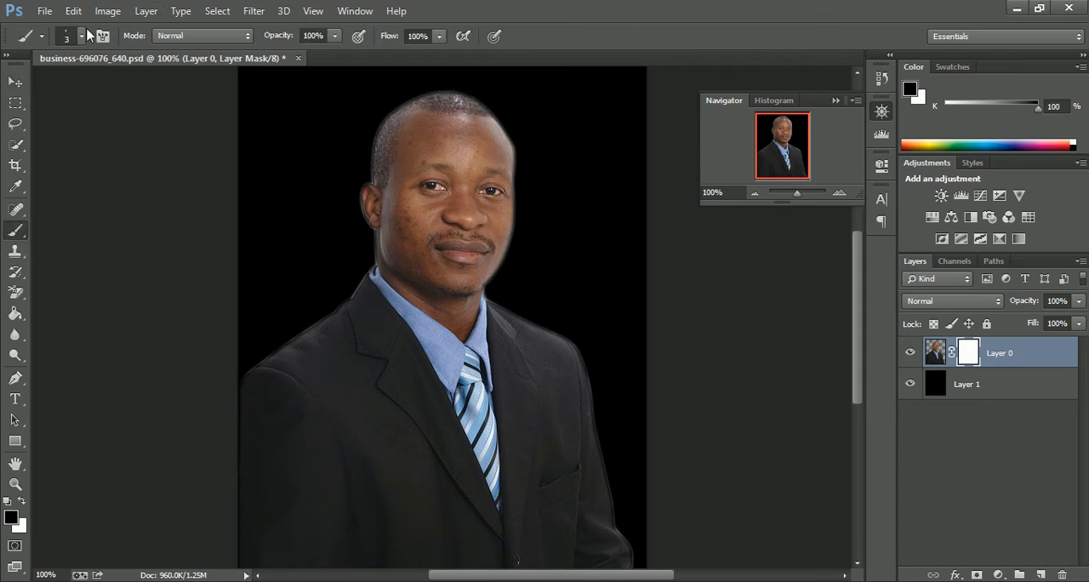
pyautogui.click(40, 38)
pyautogui.click(39, 36)
pyautogui.click(83, 39)
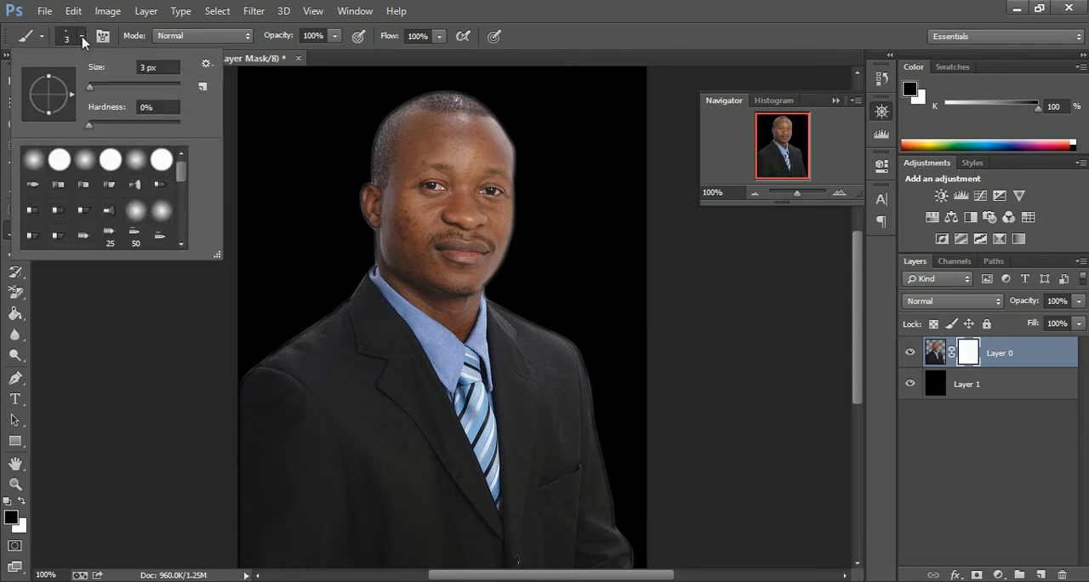
pyautogui.click(206, 65)
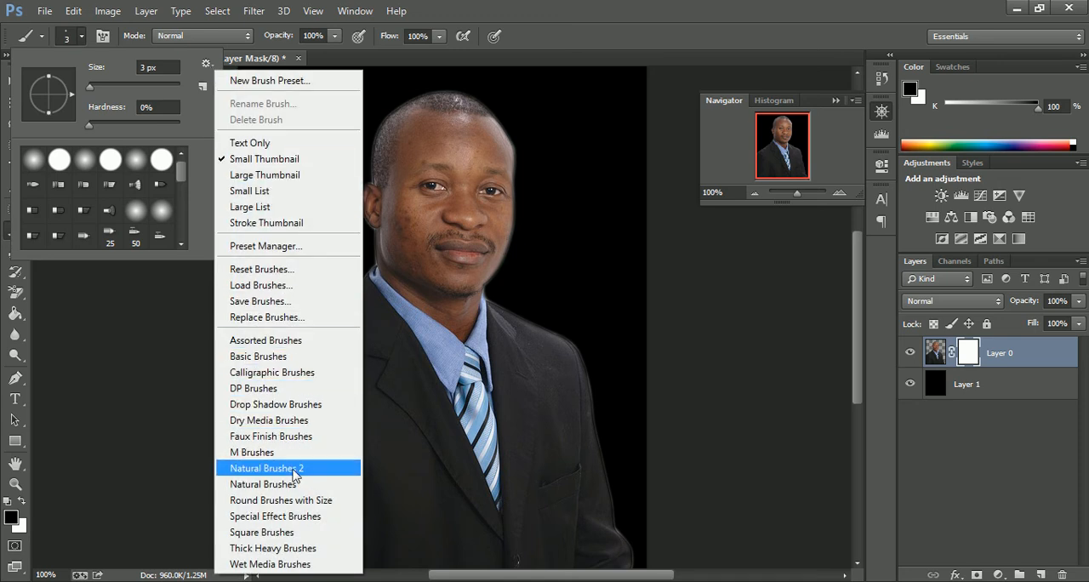
pyautogui.click(279, 355)
pyautogui.click(483, 234)
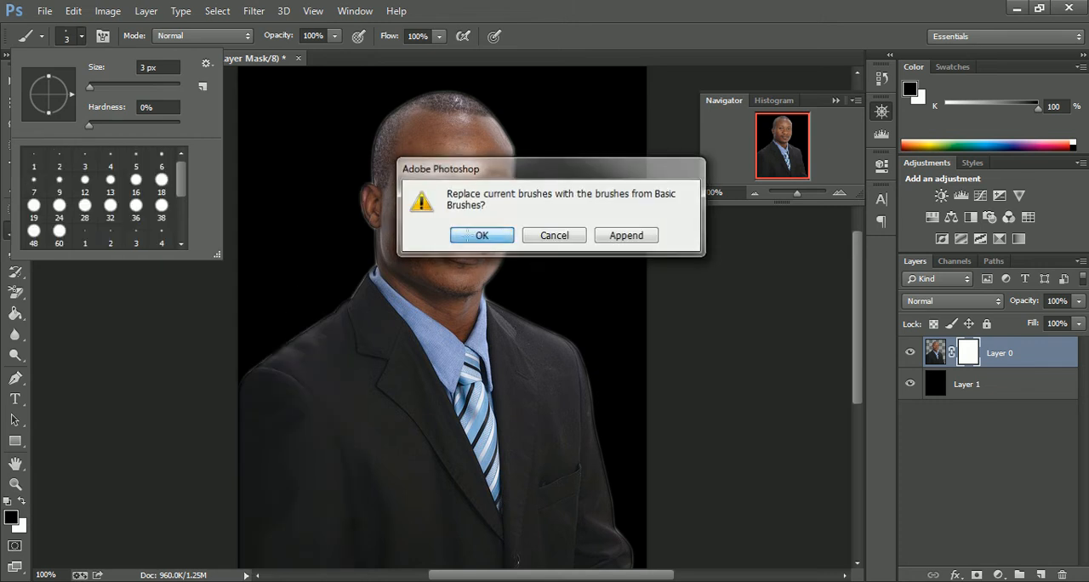
pyautogui.moveTo(215, 256)
pyautogui.mouseDown()
pyautogui.moveTo(264, 334)
pyautogui.moveTo(342, 415)
pyautogui.mouseUp()
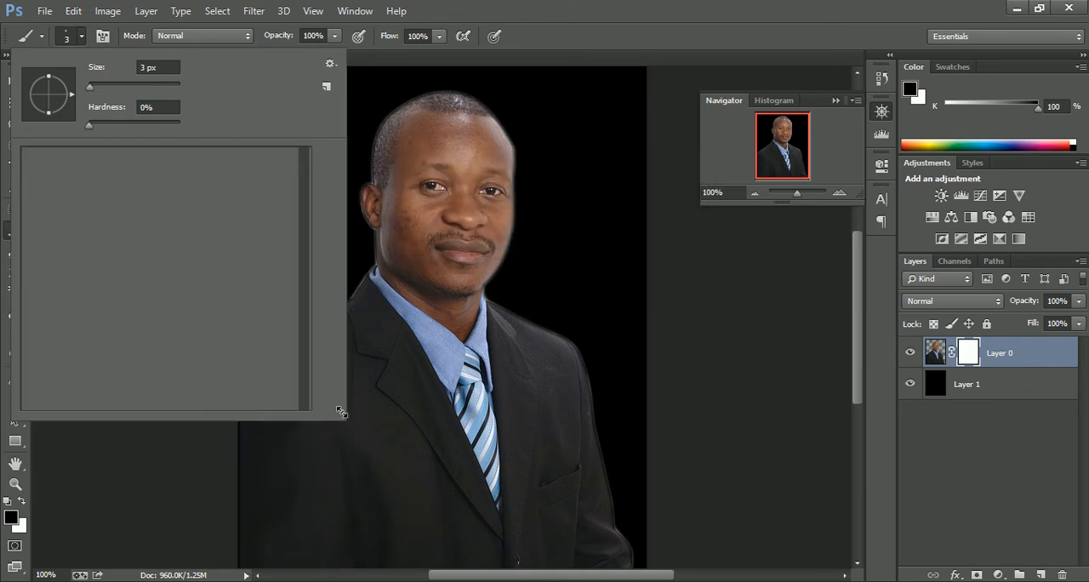
# - Choose the soft round 21 px brush and increase its size to 48 px
pyautogui.click(110, 235)
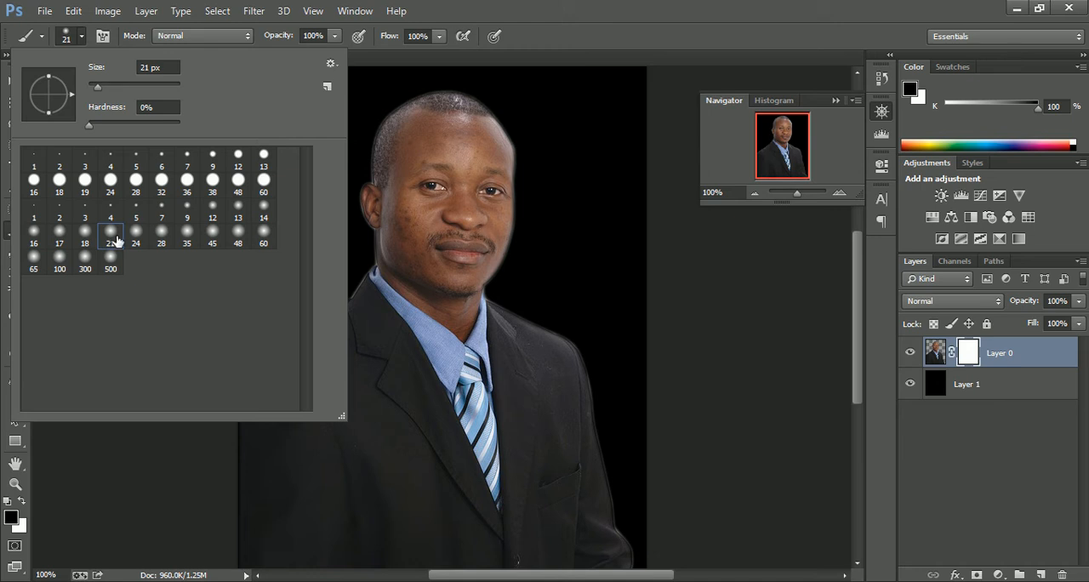
pyautogui.moveTo(100, 86); pyautogui.dragTo(105, 86)
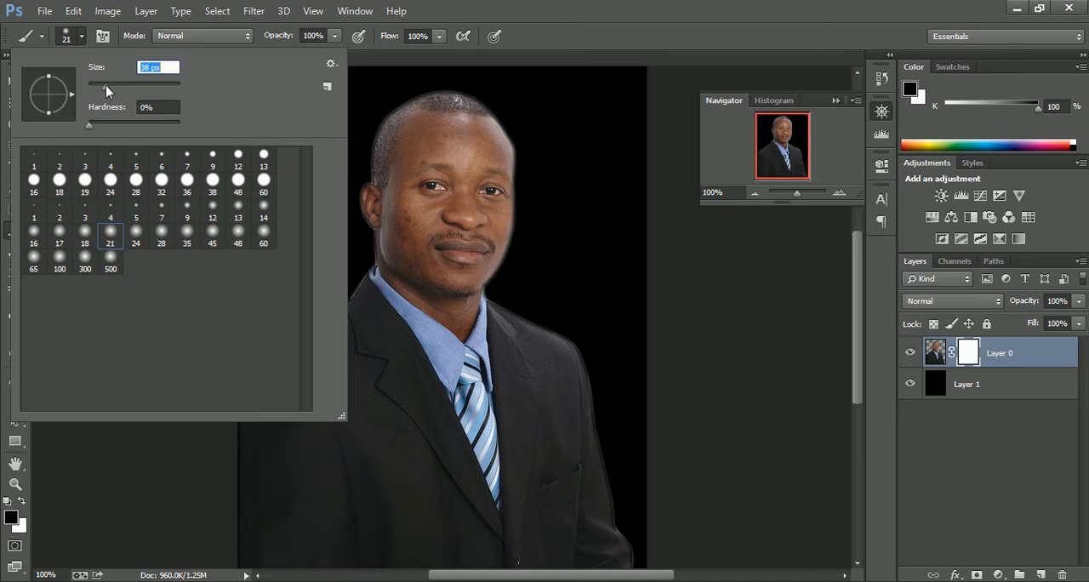
pyautogui.click(571, 7)
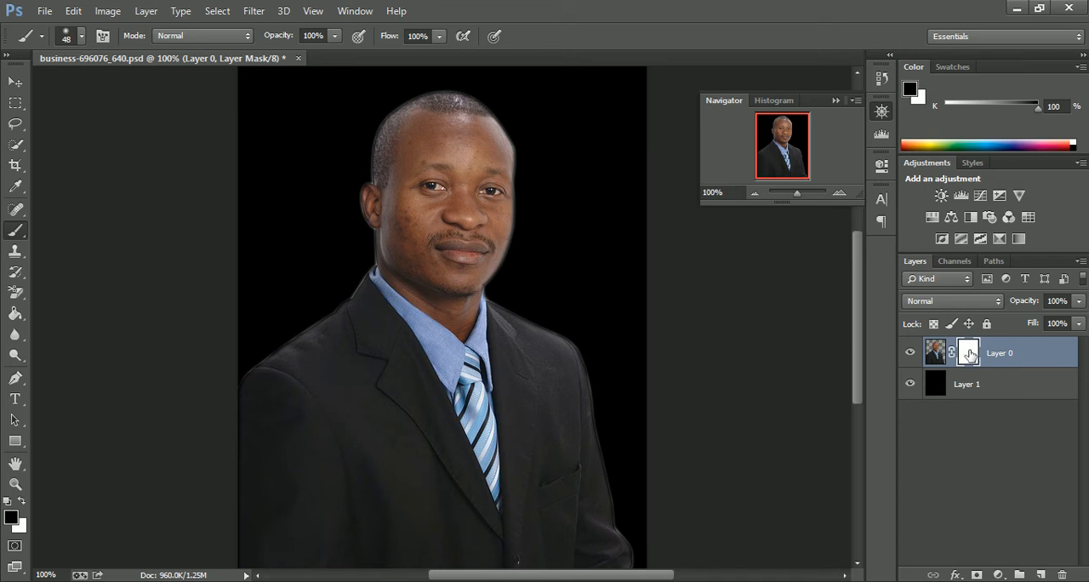
# - Paint black on Layer 0's mask over the forehead and top of the head to hide them
pyautogui.click(836, 196)
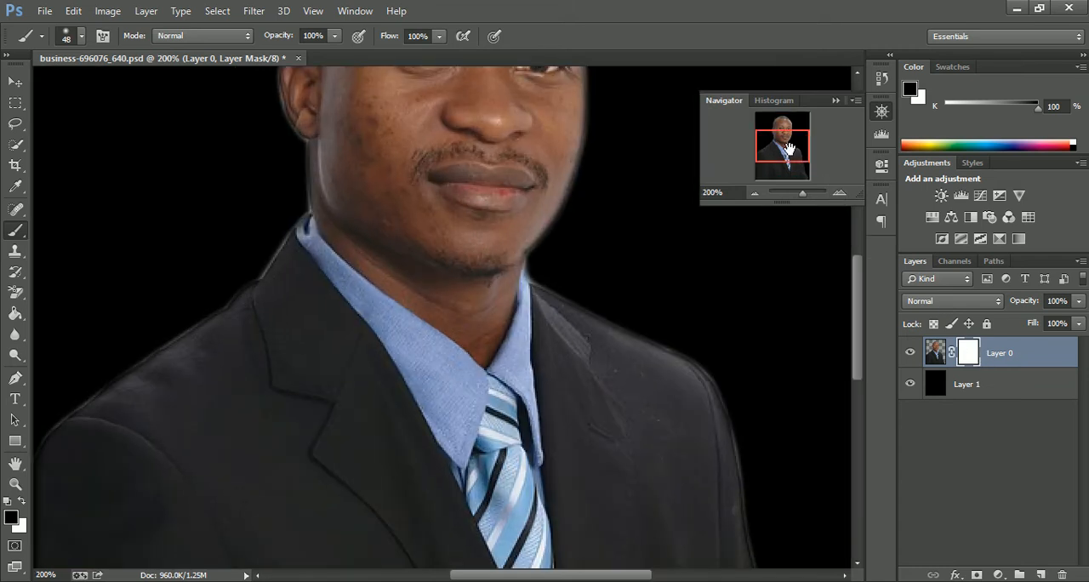
pyautogui.moveTo(792, 152); pyautogui.dragTo(787, 136)
pyautogui.moveTo(499, 243)
pyautogui.mouseDown()
pyautogui.moveTo(473, 268)
pyautogui.moveTo(388, 260)
pyautogui.moveTo(450, 211)
pyautogui.moveTo(495, 213)
pyautogui.moveTo(367, 171)
pyautogui.moveTo(505, 151)
pyautogui.moveTo(462, 117)
pyautogui.moveTo(389, 103)
pyautogui.moveTo(600, 177)
pyautogui.mouseUp()
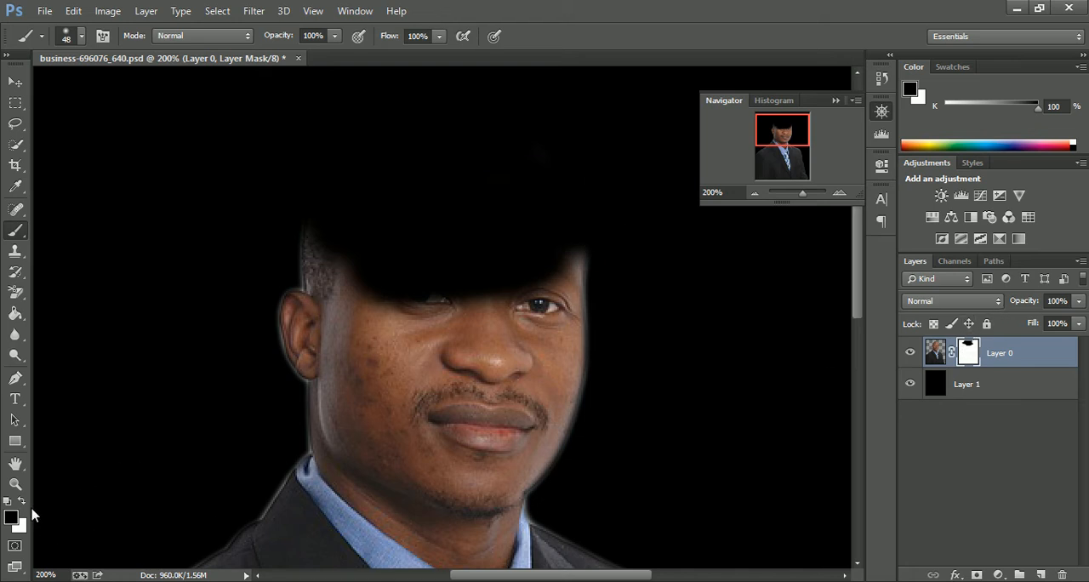
# - Swap the foreground colour to white and paint on the mask to restore the hidden forehead and hair
pyautogui.click(22, 502)
pyautogui.moveTo(547, 291)
pyautogui.mouseDown()
pyautogui.moveTo(428, 309)
pyautogui.moveTo(287, 255)
pyautogui.moveTo(561, 194)
pyautogui.mouseUp()
pyautogui.moveTo(701, 201)
pyautogui.mouseDown()
pyautogui.moveTo(561, 151)
pyautogui.moveTo(352, 114)
pyautogui.mouseUp()
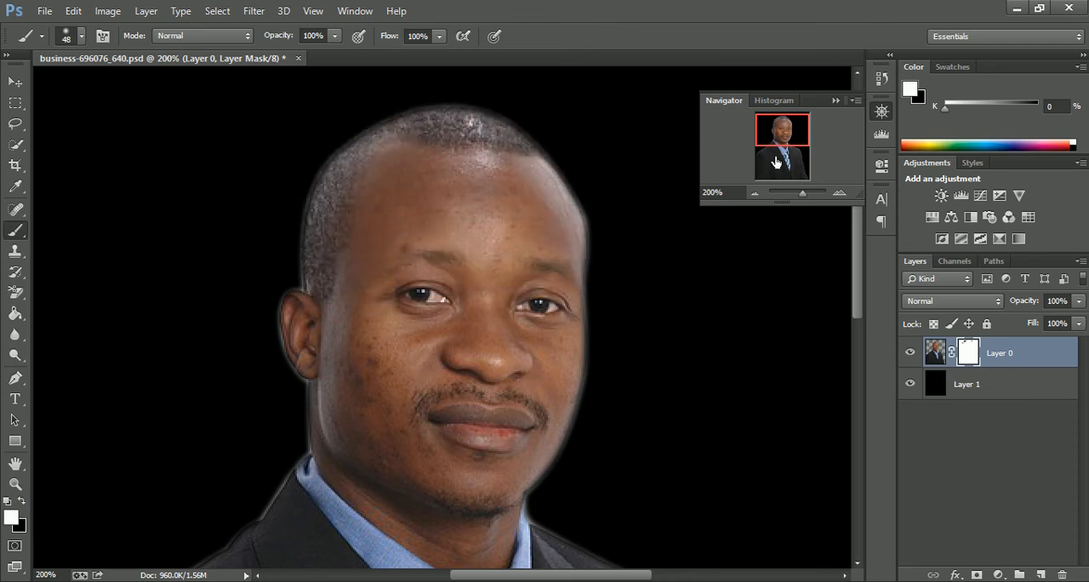
# - Enlarge the view to 500% around the ear and set the brush size to 12 px
pyautogui.click(838, 193)
pyautogui.click(838, 194)
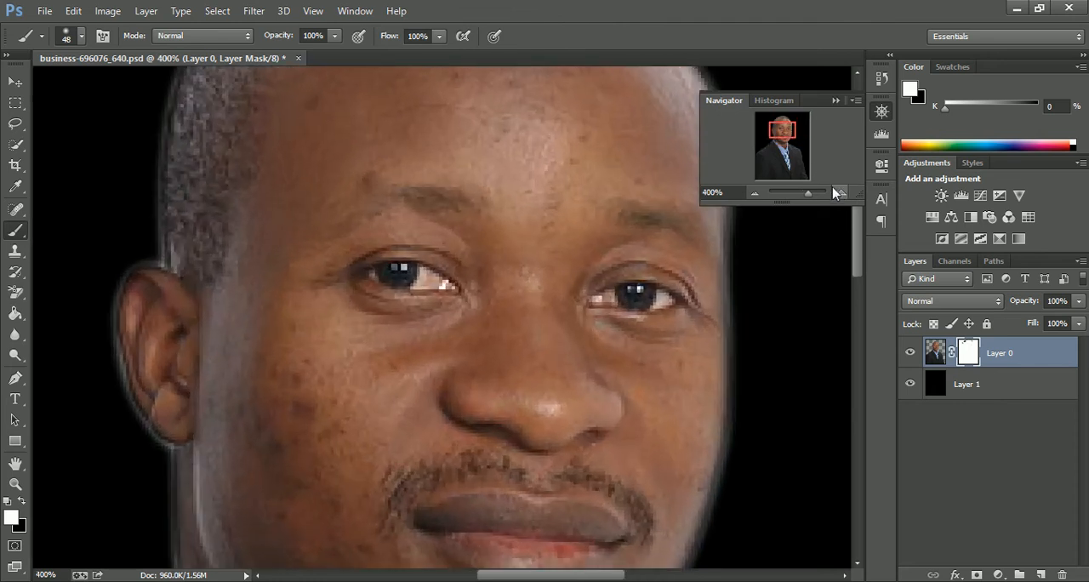
pyautogui.moveTo(788, 133); pyautogui.dragTo(781, 136)
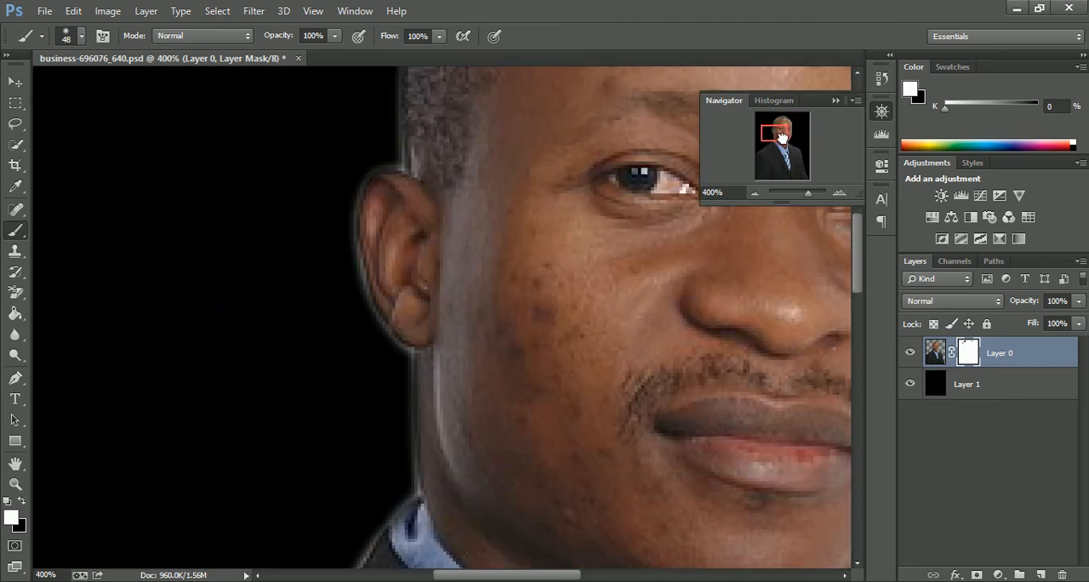
pyautogui.click(838, 193)
pyautogui.click(838, 193)
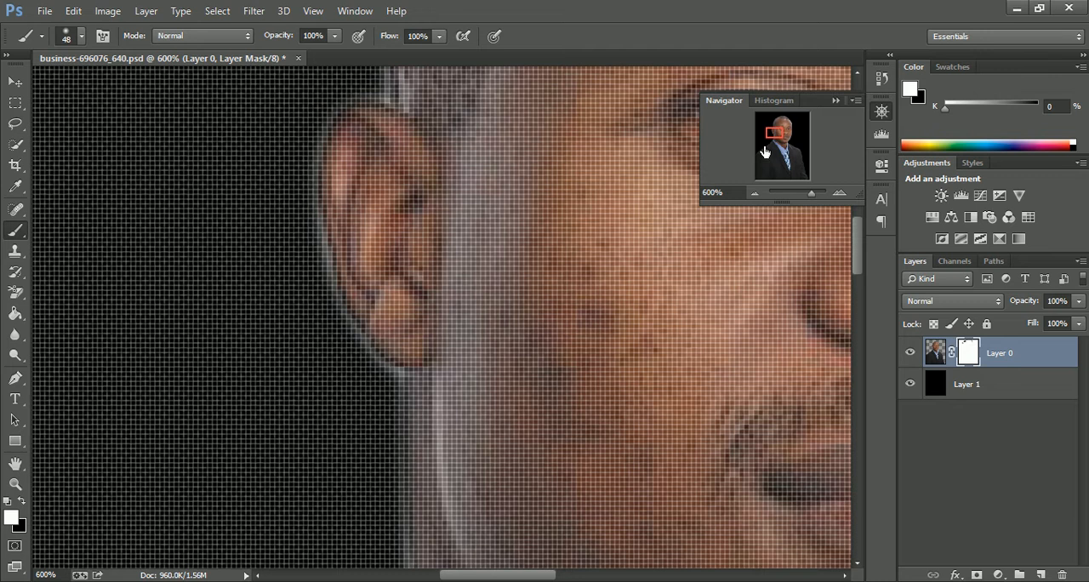
pyautogui.click(755, 194)
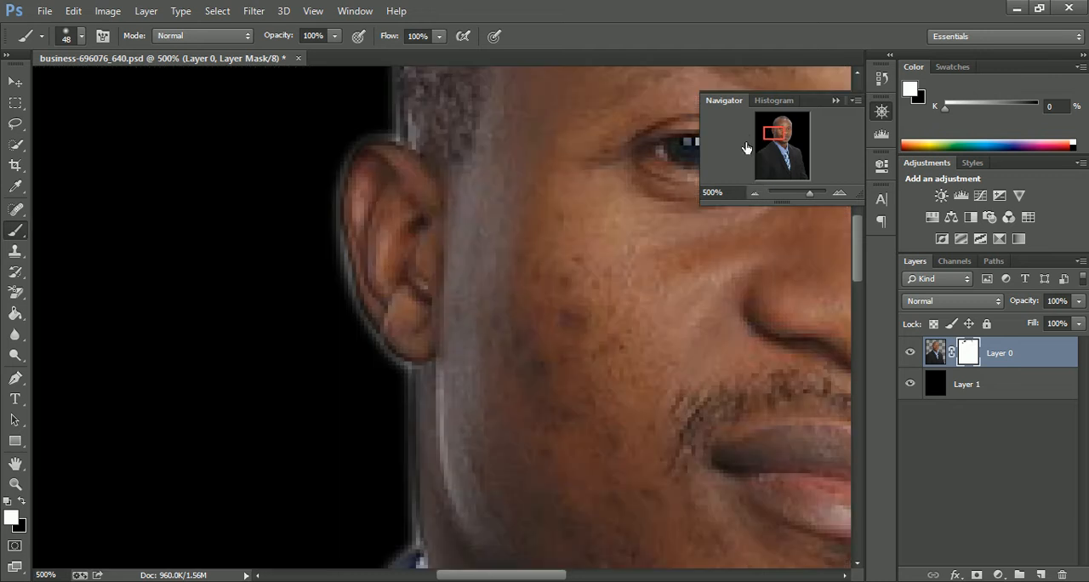
pyautogui.moveTo(767, 130); pyautogui.dragTo(768, 128)
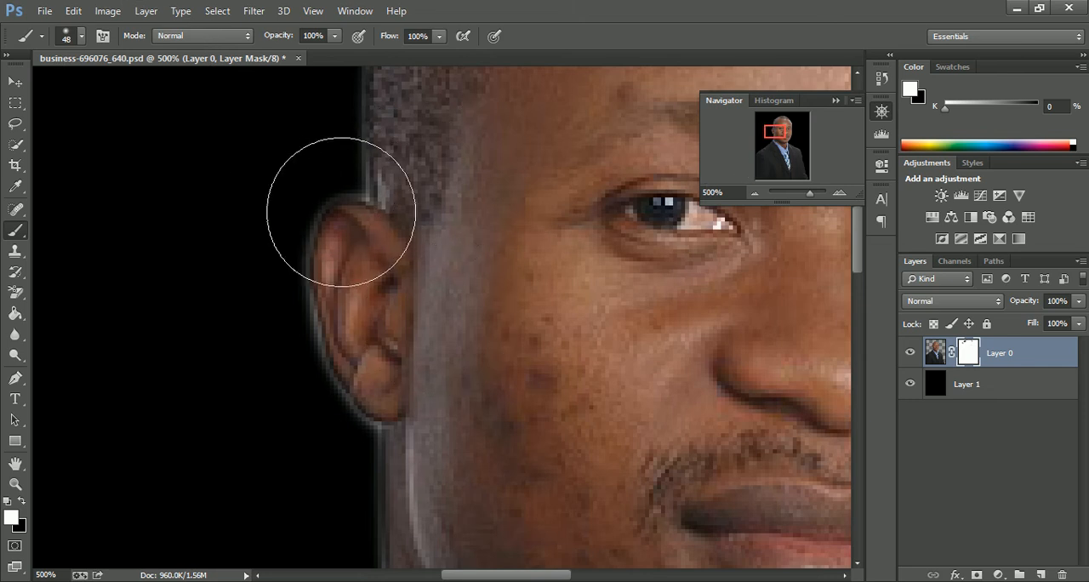
pyautogui.click(80, 38)
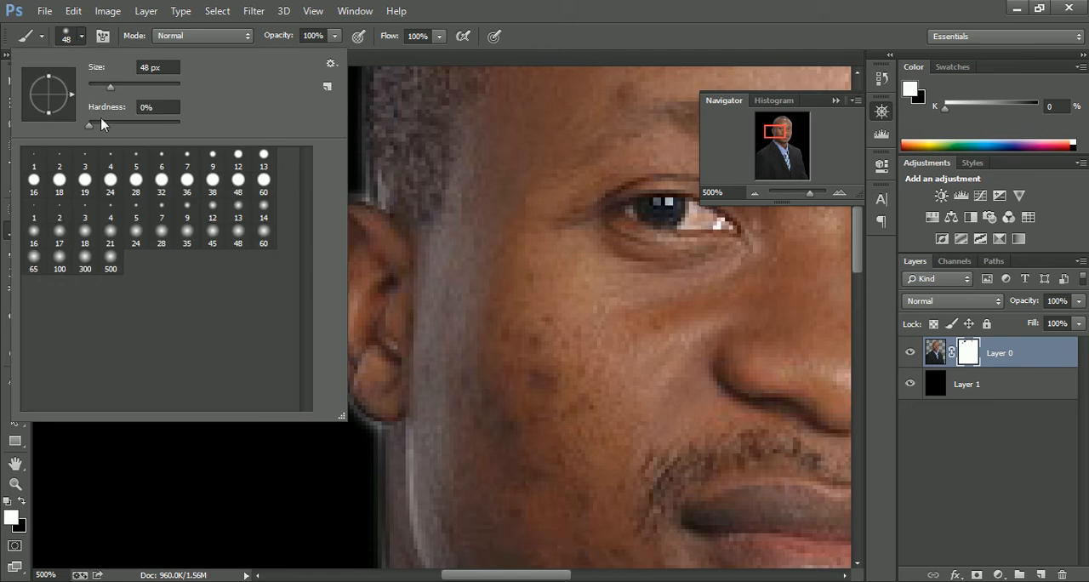
pyautogui.moveTo(107, 88); pyautogui.dragTo(93, 88)
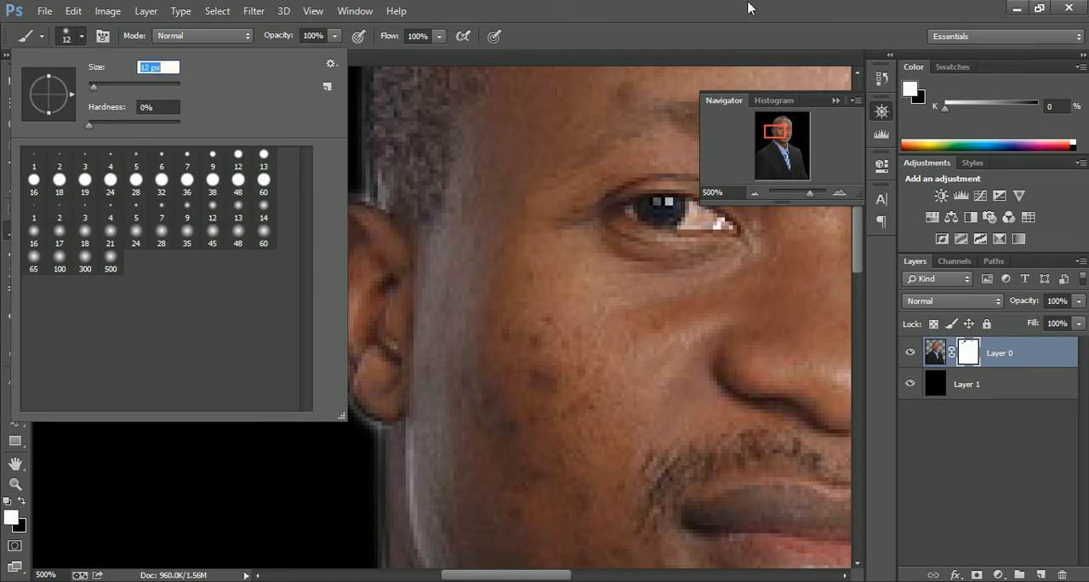
pyautogui.click(746, 3)
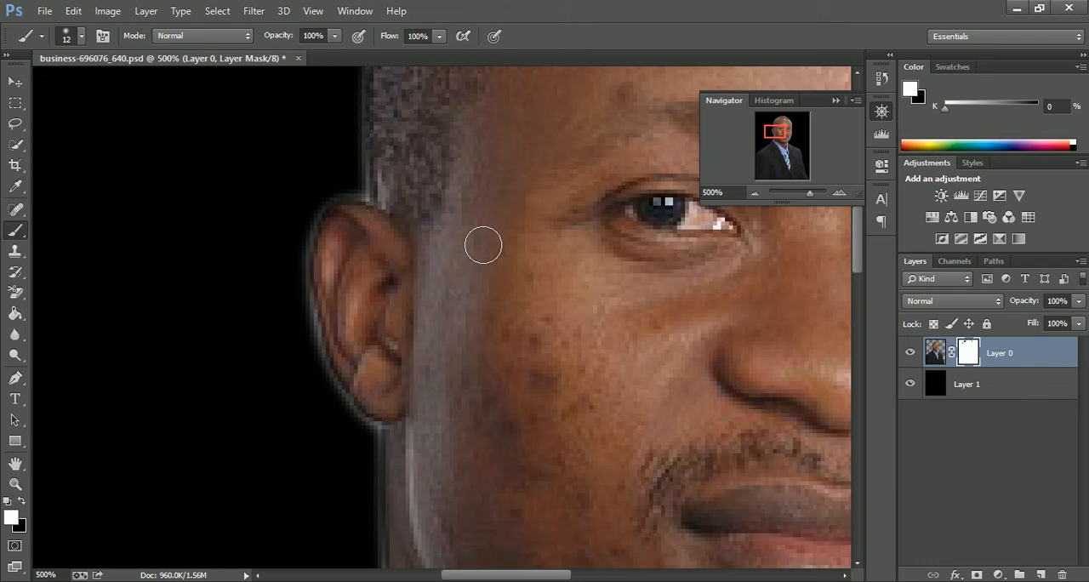
# - Reduce the brush to 10 px and paint black on the mask along the ear's outer edge to remove the light halo
pyautogui.press('[')
pyautogui.press('[')
pyautogui.press('[')
pyautogui.press(']')
pyautogui.press(']')
pyautogui.press(']')
pyautogui.press(']')
pyautogui.press(']')
pyautogui.press('[')
pyautogui.press('[')
pyautogui.press('x')
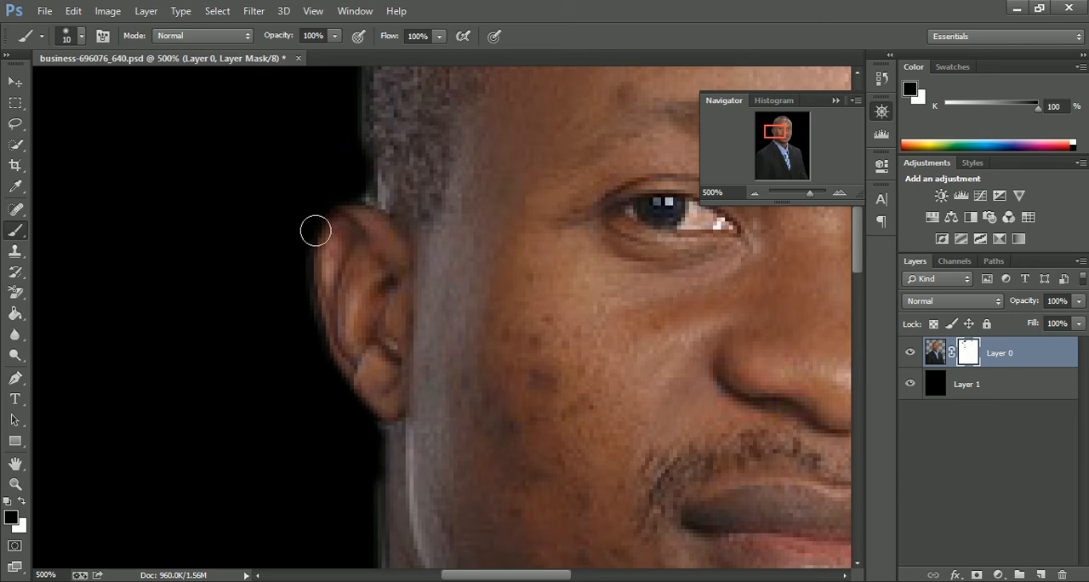
# - Mask the halo beside the hair above the ear with a 20 px black brush, and repaint the hair edge in white
pyautogui.moveTo(781, 137); pyautogui.dragTo(774, 129)
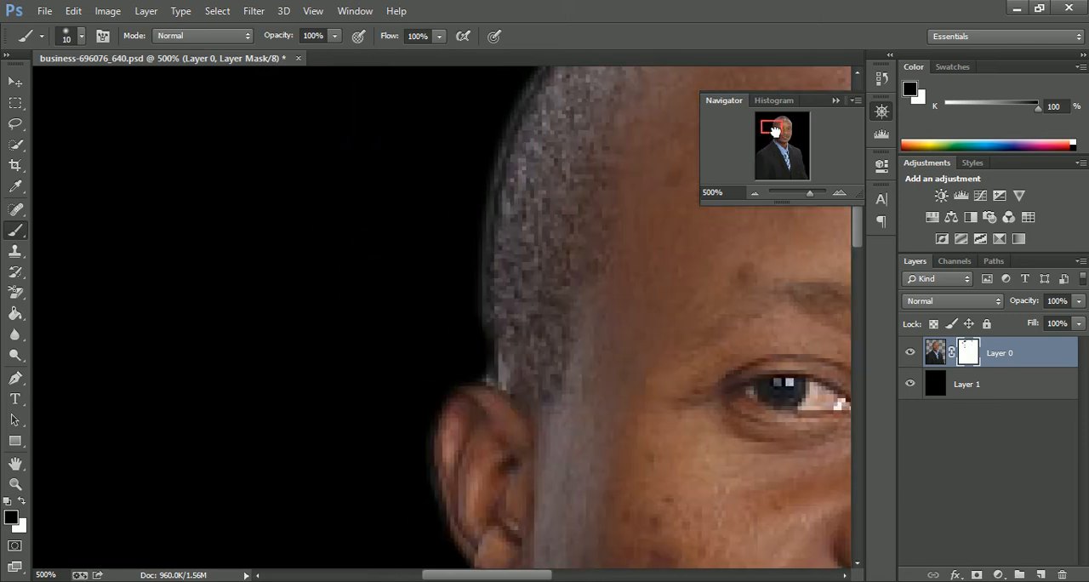
pyautogui.press(']')
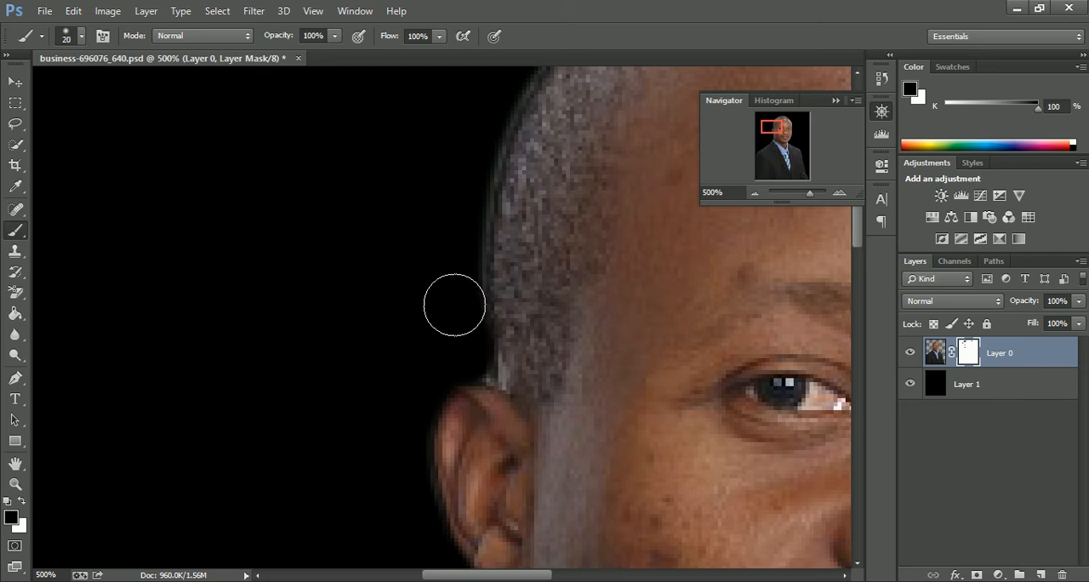
pyautogui.moveTo(455, 213)
pyautogui.mouseDown()
pyautogui.moveTo(465, 259)
pyautogui.moveTo(455, 313)
pyautogui.mouseUp()
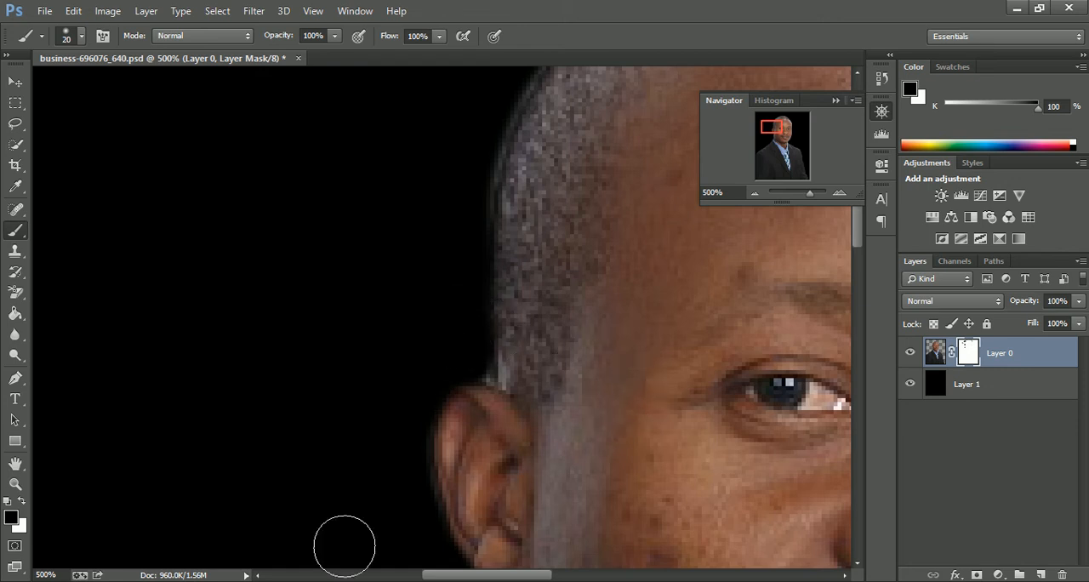
pyautogui.click(20, 503)
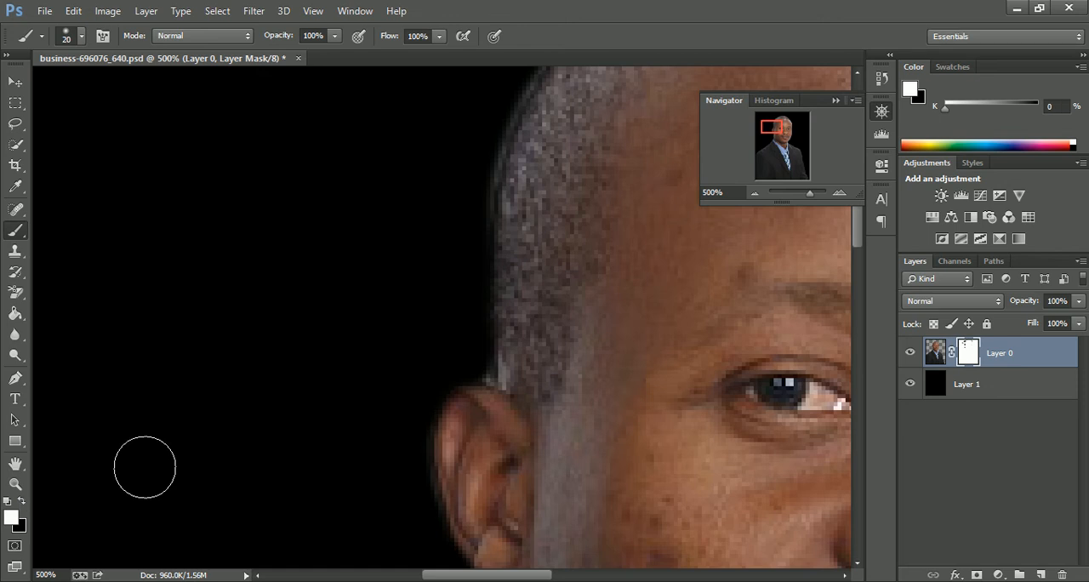
pyautogui.moveTo(518, 326); pyautogui.dragTo(519, 223)
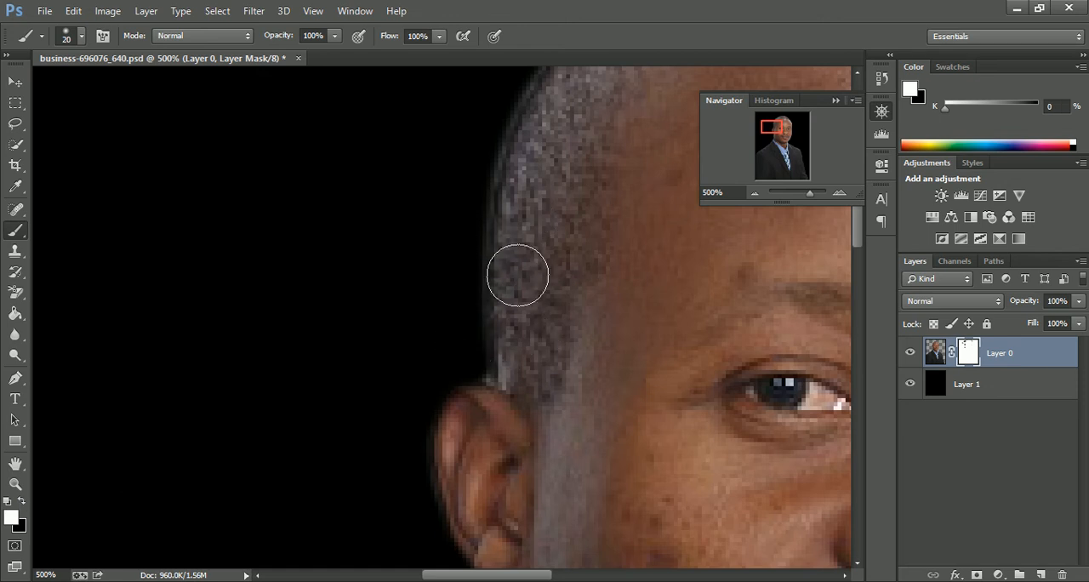
# - Swap back to black and paint on the mask along the top of the head and the ear-side hair edge
pyautogui.moveTo(576, 397); pyautogui.dragTo(424, 503)
pyautogui.moveTo(598, 334); pyautogui.dragTo(505, 402)
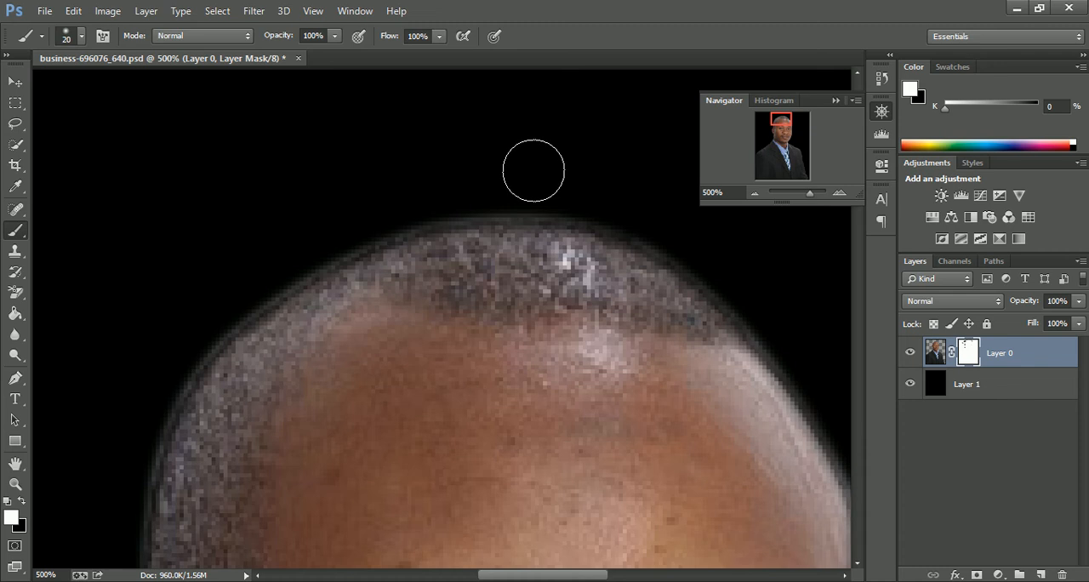
pyautogui.press('x')
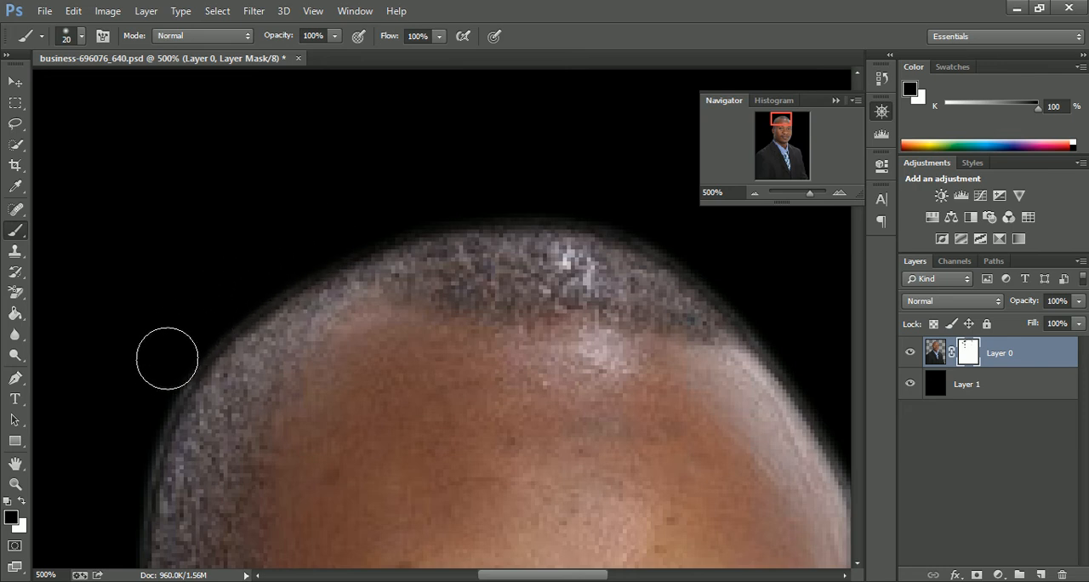
pyautogui.moveTo(196, 319); pyautogui.dragTo(374, 158)
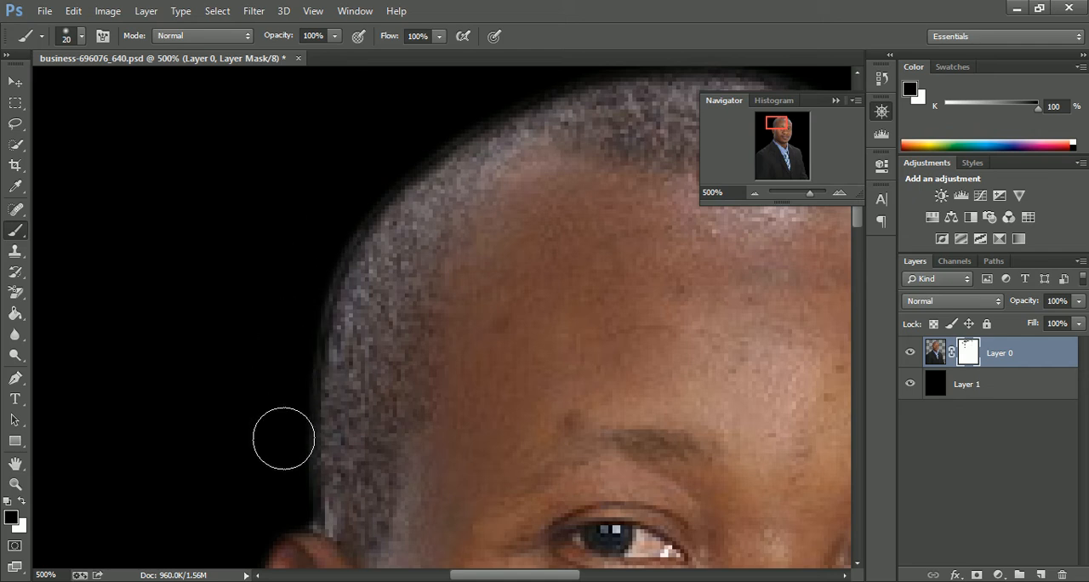
# - Paint black on the mask along the other side of the head, from the crown down past the temple and cheek
pyautogui.moveTo(603, 265)
pyautogui.mouseDown()
pyautogui.moveTo(170, 416)
pyautogui.moveTo(124, 270)
pyautogui.mouseUp()
pyautogui.moveTo(443, 143)
pyautogui.mouseDown()
pyautogui.moveTo(525, 259)
pyautogui.moveTo(584, 404)
pyautogui.moveTo(588, 364)
pyautogui.mouseUp()
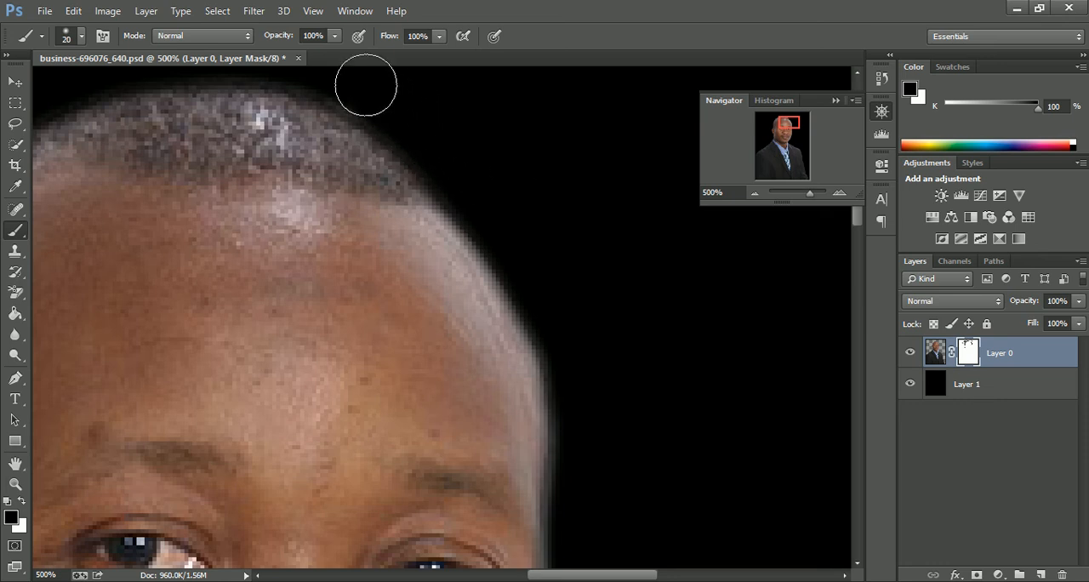
pyautogui.moveTo(651, 250)
pyautogui.mouseDown()
pyautogui.moveTo(595, 163)
pyautogui.moveTo(579, 109)
pyautogui.mouseUp()
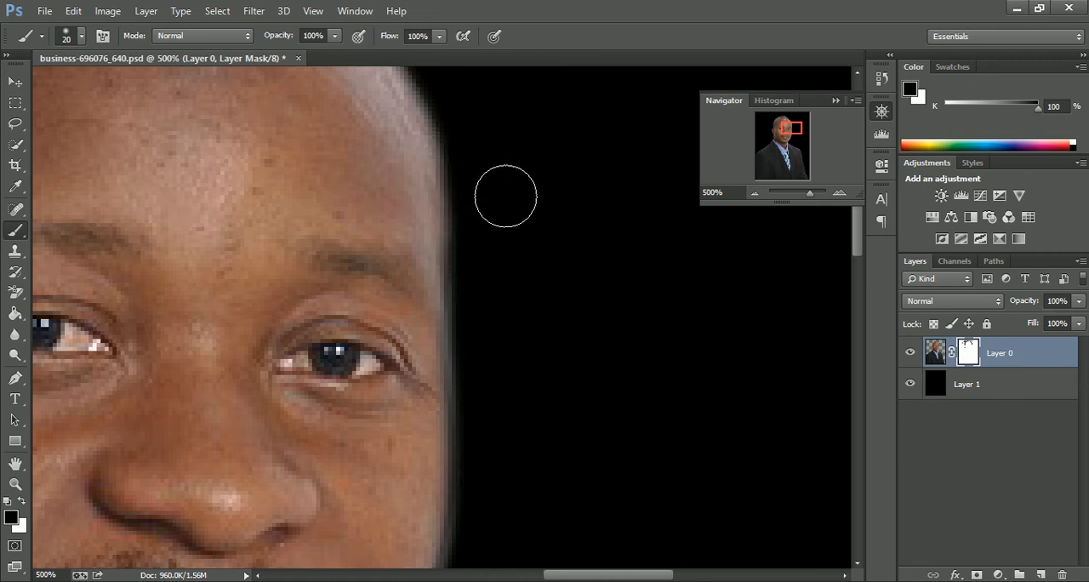
pyautogui.moveTo(571, 354); pyautogui.dragTo(500, 262)
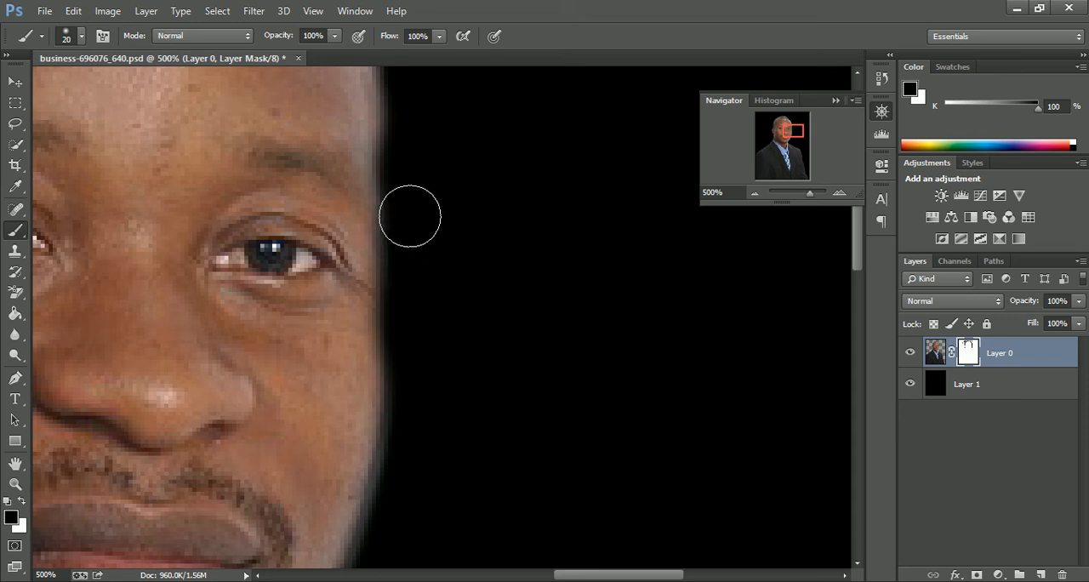
pyautogui.moveTo(505, 224)
pyautogui.mouseDown()
pyautogui.moveTo(537, 450)
pyautogui.moveTo(594, 294)
pyautogui.mouseUp()
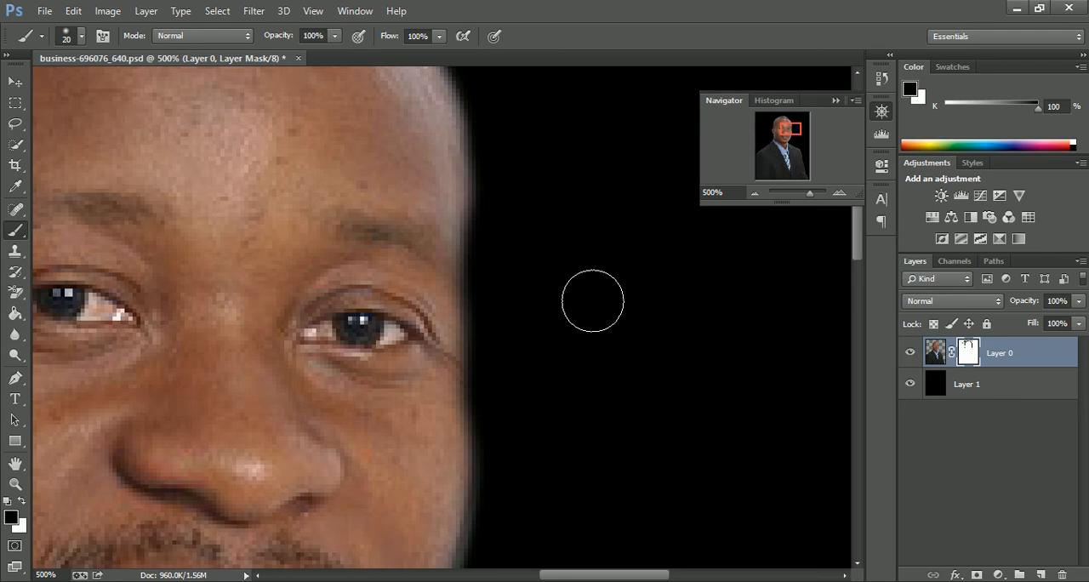
# - Switch the brush to white beside the cheek, and return to black to mask the halo where the jaw meets the collar and jacket
pyautogui.press('x')
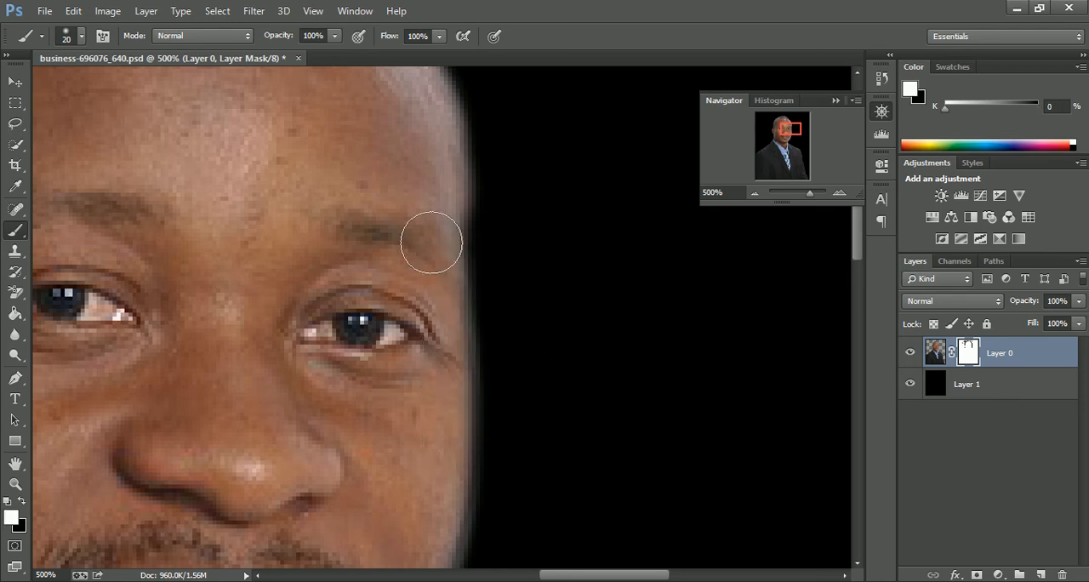
pyautogui.moveTo(549, 364); pyautogui.dragTo(589, 149)
pyautogui.moveTo(535, 427); pyautogui.dragTo(615, 148)
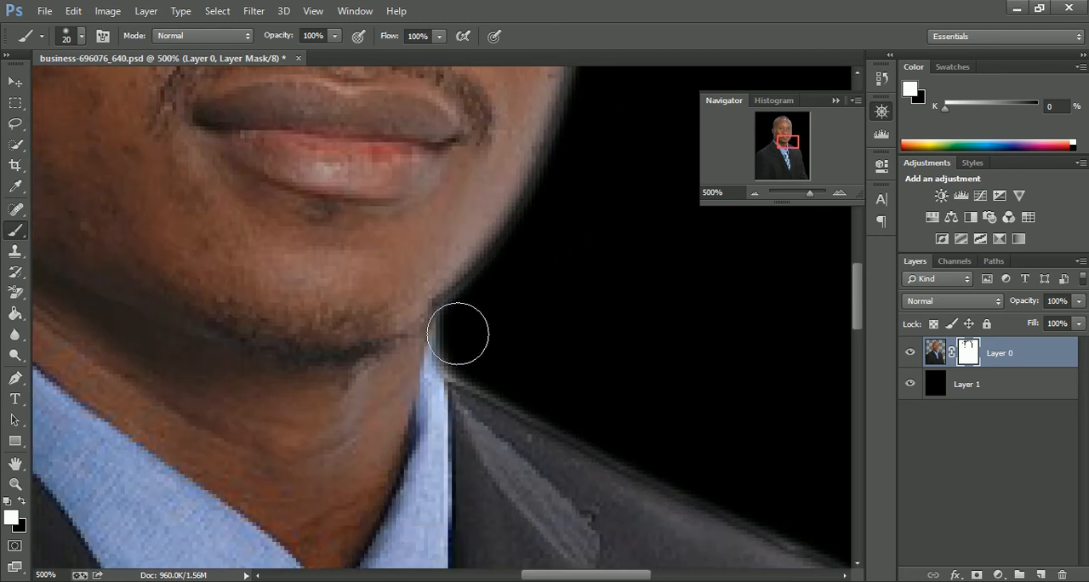
pyautogui.press('x')
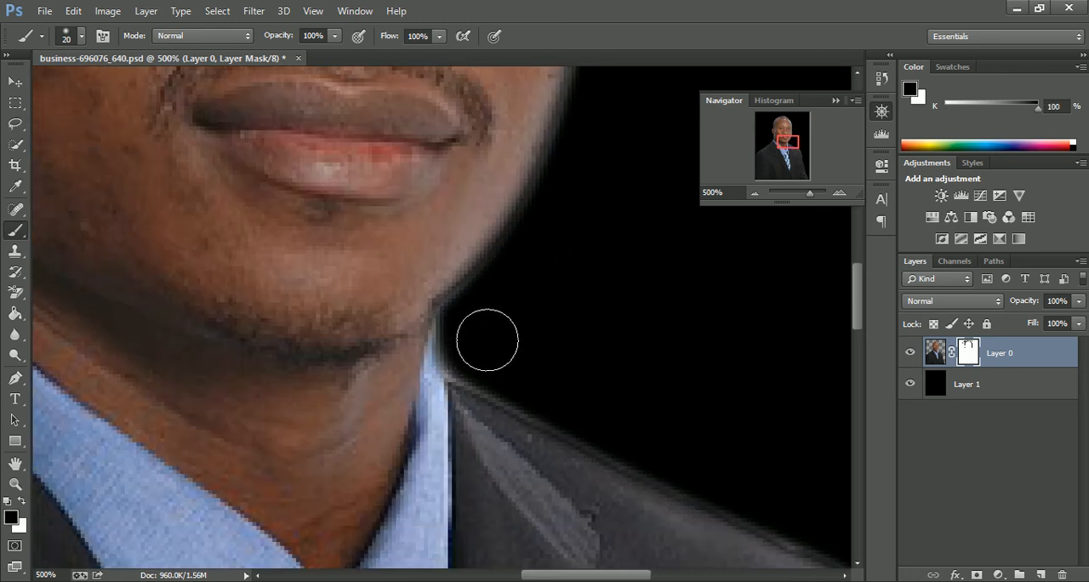
pyautogui.moveTo(467, 337)
pyautogui.mouseDown()
pyautogui.moveTo(467, 352)
pyautogui.moveTo(527, 389)
pyautogui.moveTo(645, 444)
pyautogui.moveTo(479, 367)
pyautogui.moveTo(461, 340)
pyautogui.mouseUp()
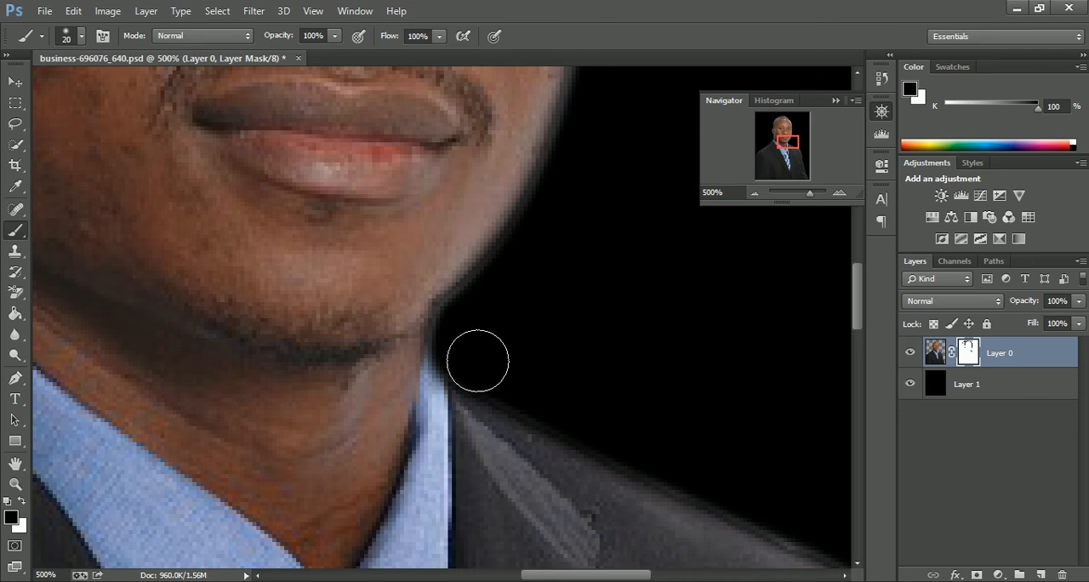
# - At 400% zoom, mask the halo in black along the ear-side jacket collar and shoulder, and return to the 100% view
pyautogui.click(755, 194)
pyautogui.click(754, 194)
pyautogui.click(755, 194)
pyautogui.click(755, 194)
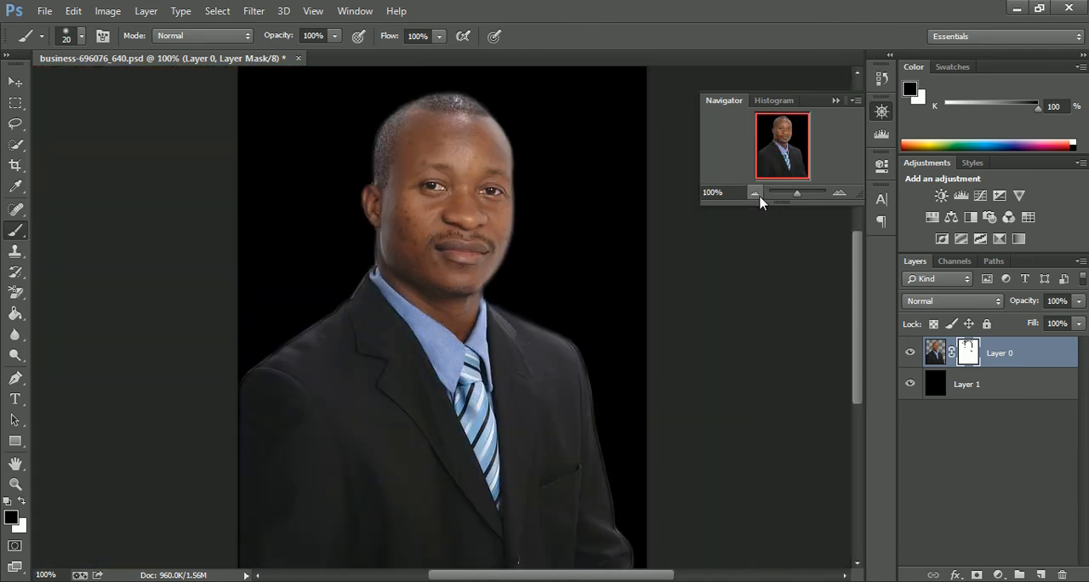
pyautogui.click(839, 194)
pyautogui.click(839, 194)
pyautogui.click(839, 194)
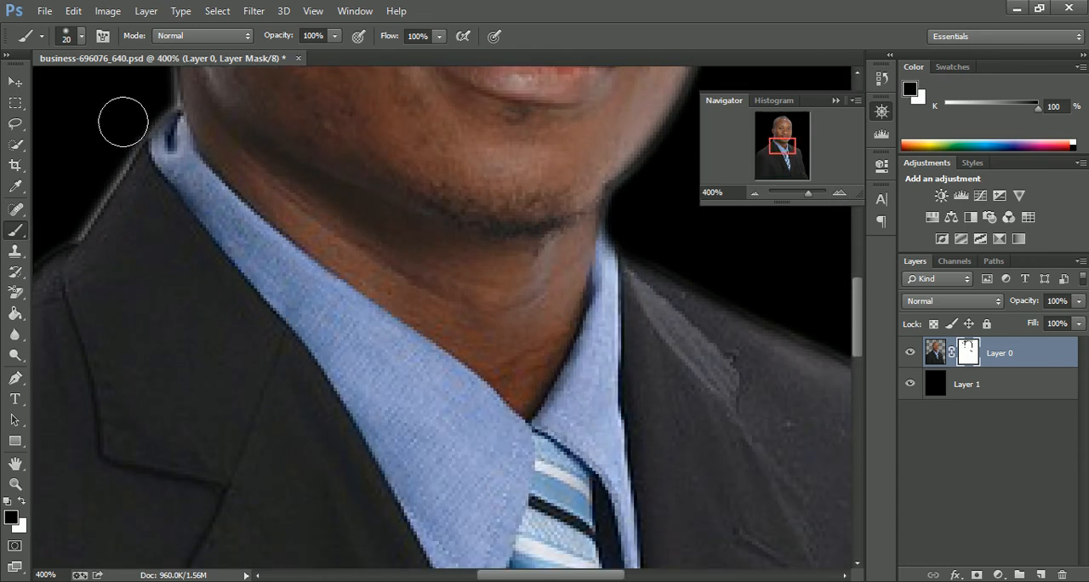
pyautogui.moveTo(126, 120)
pyautogui.mouseDown()
pyautogui.moveTo(70, 221)
pyautogui.moveTo(90, 175)
pyautogui.moveTo(155, 96)
pyautogui.moveTo(70, 216)
pyautogui.moveTo(316, 127)
pyautogui.moveTo(437, 105)
pyautogui.moveTo(432, 129)
pyautogui.moveTo(194, 277)
pyautogui.moveTo(34, 416)
pyautogui.mouseUp()
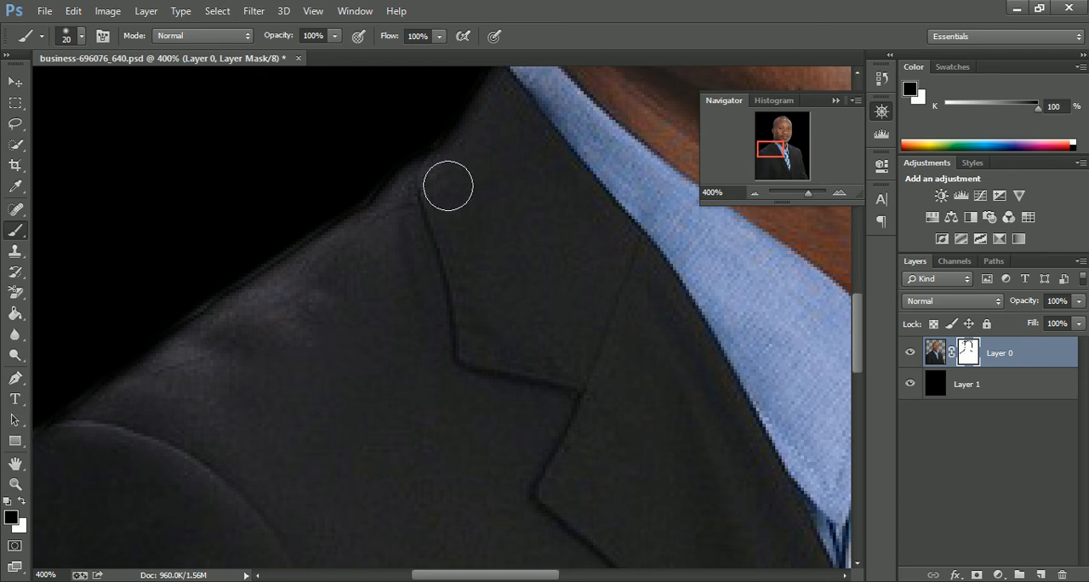
pyautogui.moveTo(405, 136)
pyautogui.mouseDown()
pyautogui.moveTo(335, 199)
pyautogui.moveTo(151, 311)
pyautogui.mouseUp()
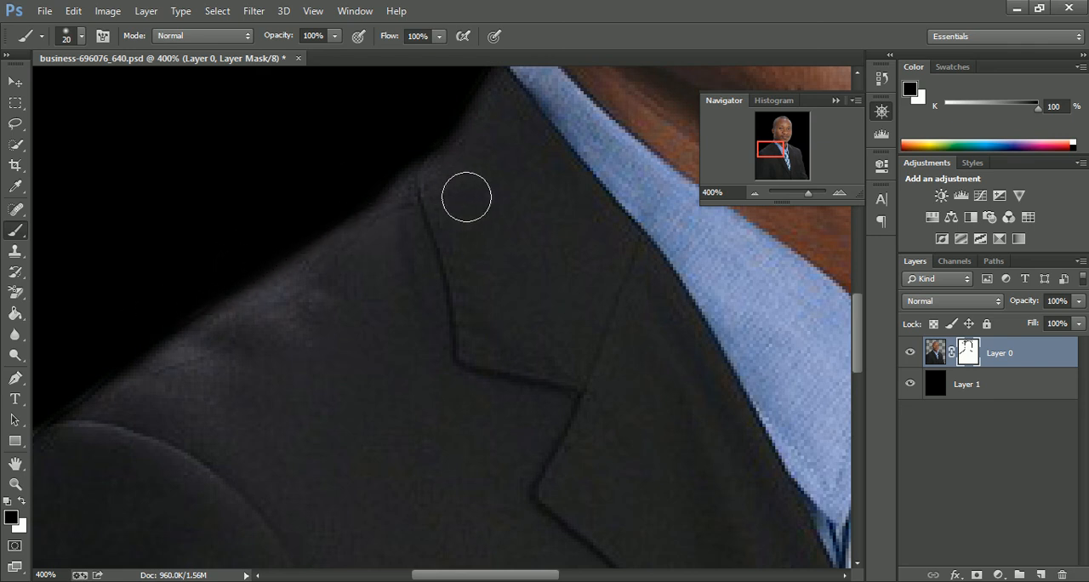
pyautogui.moveTo(462, 214); pyautogui.dragTo(443, 407)
pyautogui.moveTo(441, 68)
pyautogui.mouseDown()
pyautogui.moveTo(439, 287)
pyautogui.moveTo(382, 374)
pyautogui.moveTo(396, 414)
pyautogui.mouseUp()
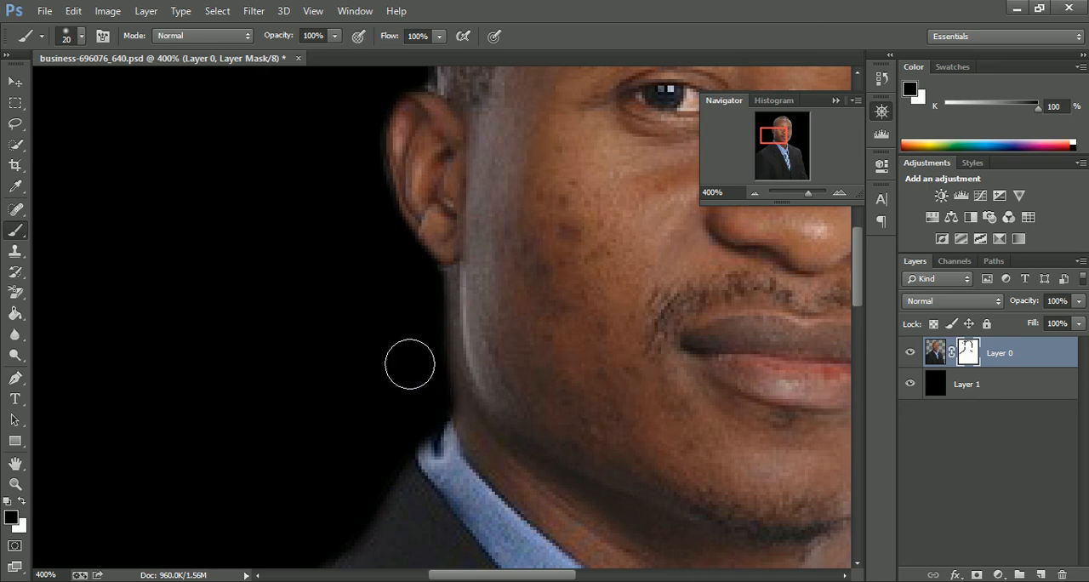
pyautogui.moveTo(515, 304); pyautogui.dragTo(417, 523)
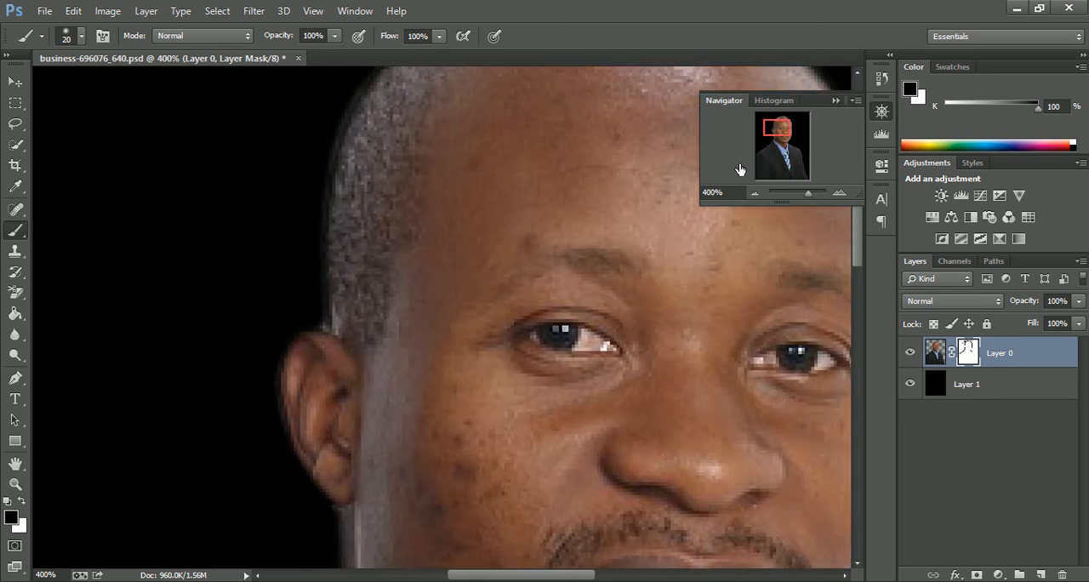
pyautogui.click(755, 195)
pyautogui.click(755, 195)
pyautogui.click(754, 195)
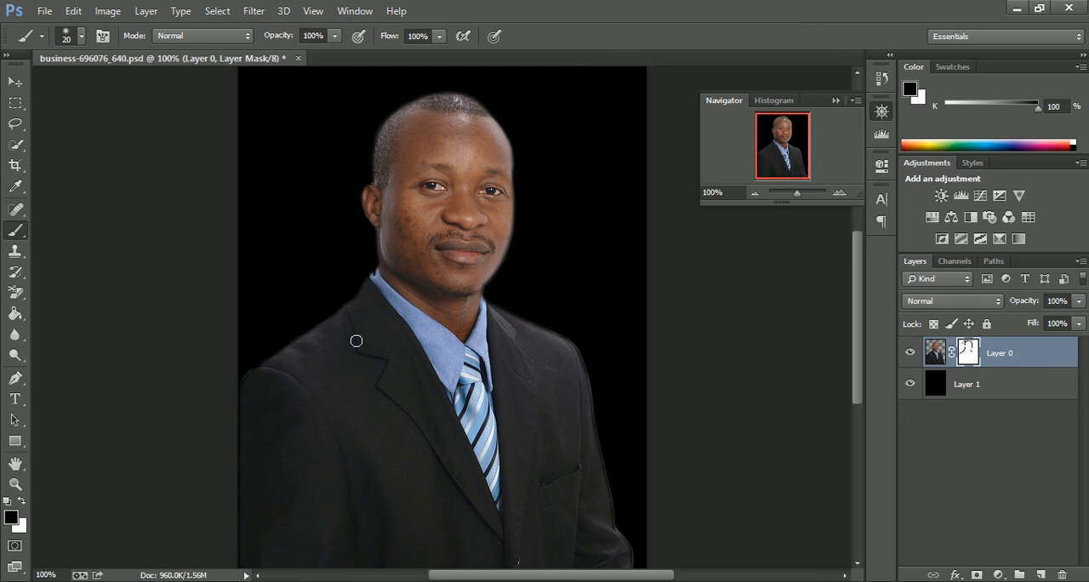
# - Duplicate Layer 0 under the name Layer 0 copy, and hide the original Layer 0
pyautogui.rightClick(1007, 344)
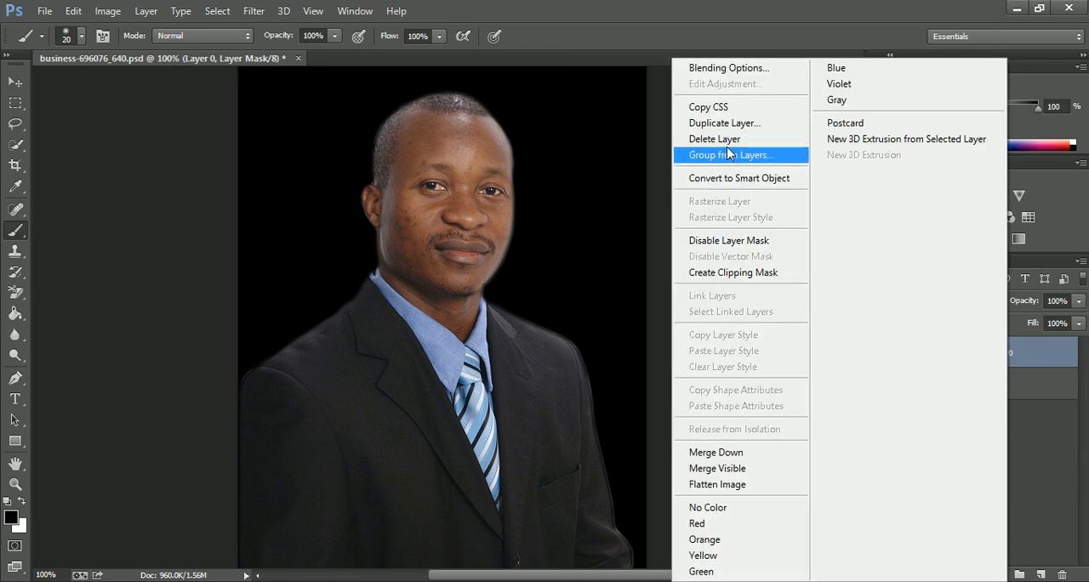
pyautogui.click(720, 123)
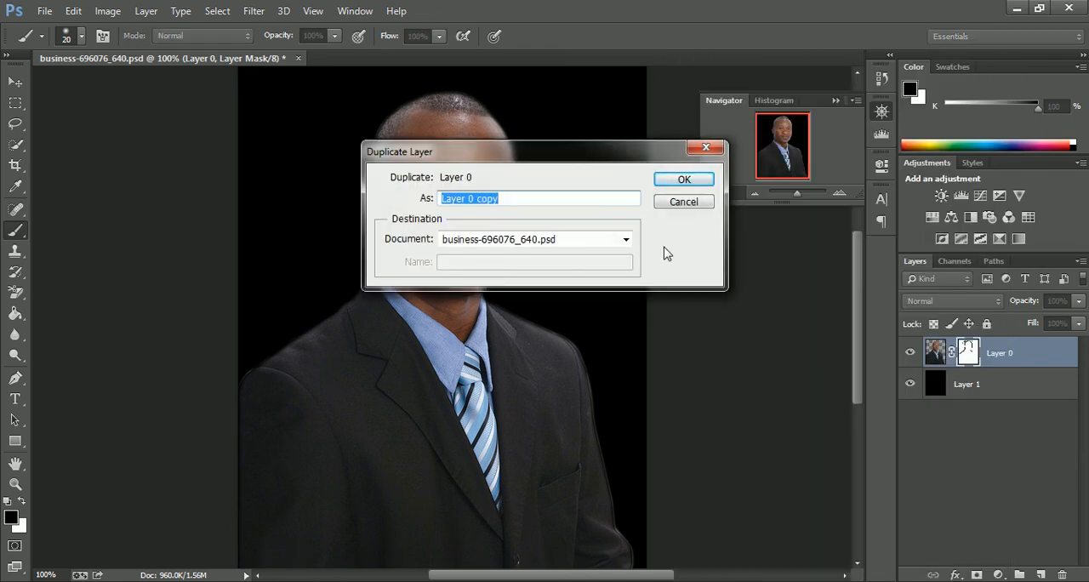
pyautogui.click(686, 179)
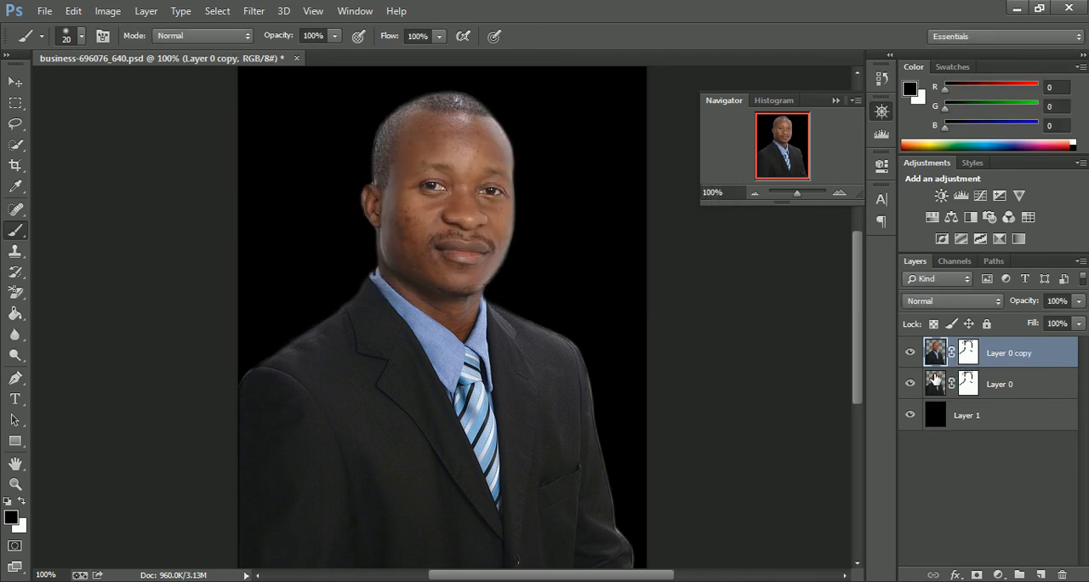
pyautogui.click(910, 383)
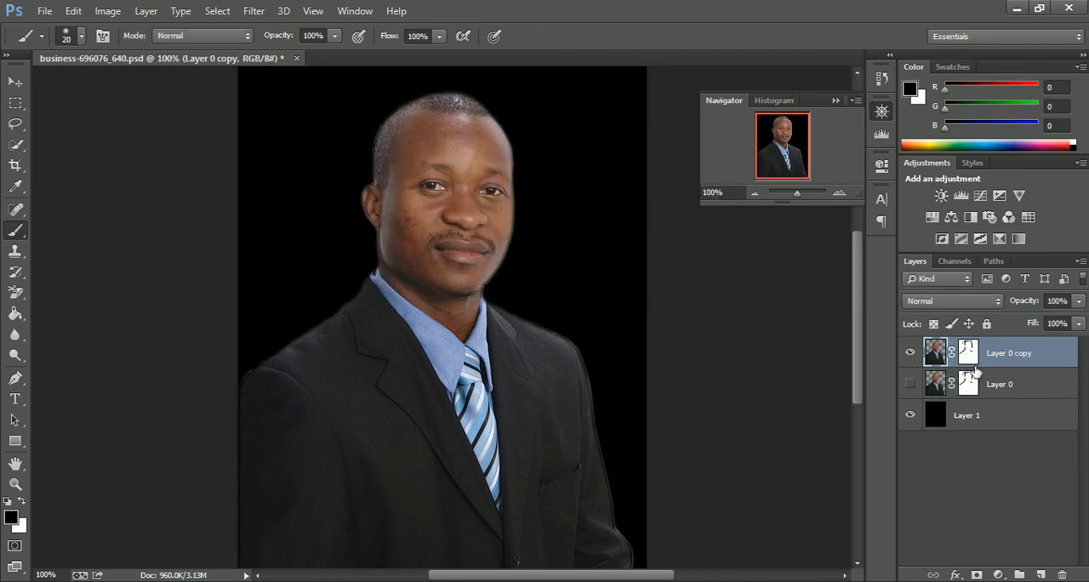